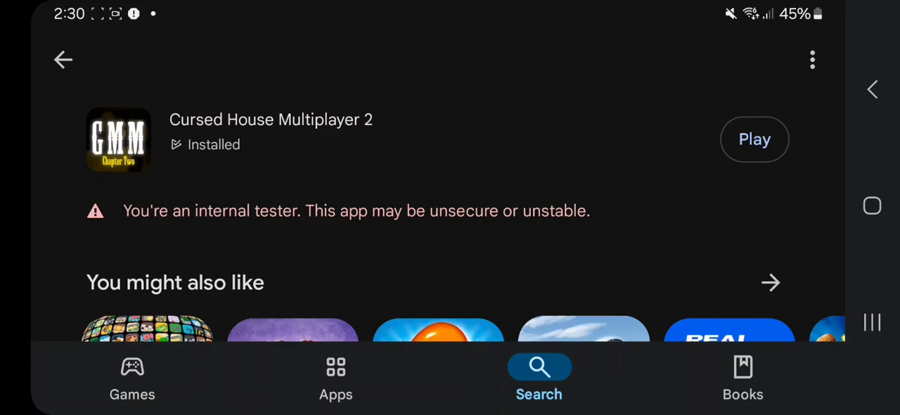
Step: Switch back to the Settings app from the recent apps overview
left_click(633, 63)
left_click(859, 322)
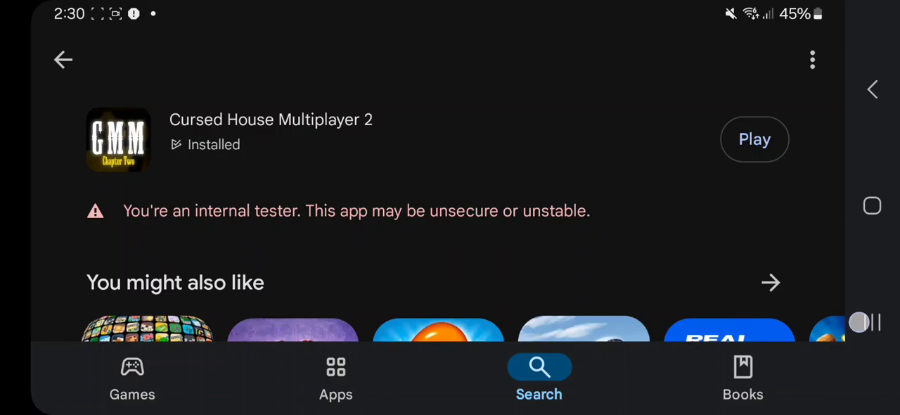
left_click_drag(211, 197, 562, 196)
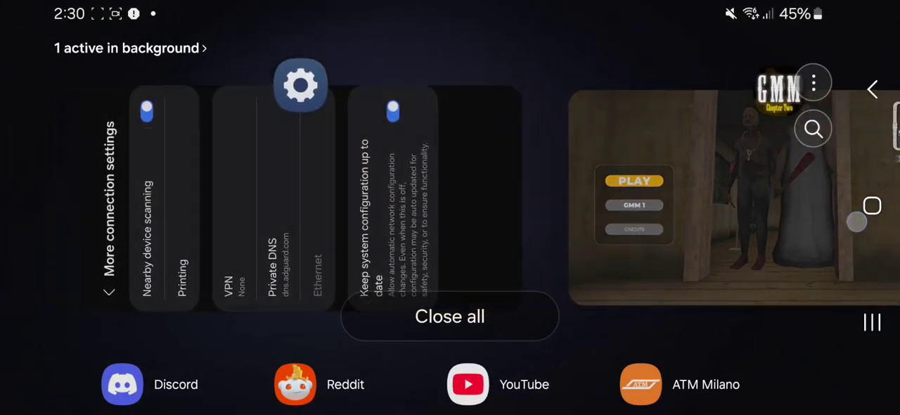
left_click(642, 222)
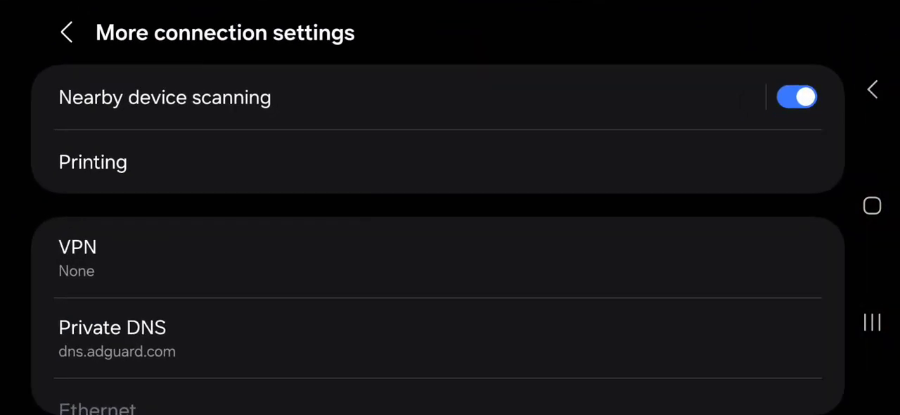
Step: Search Settings for 'dns' and open the Private DNS result in More connection settings
left_click(284, 52)
left_click(251, 38)
left_click(66, 32)
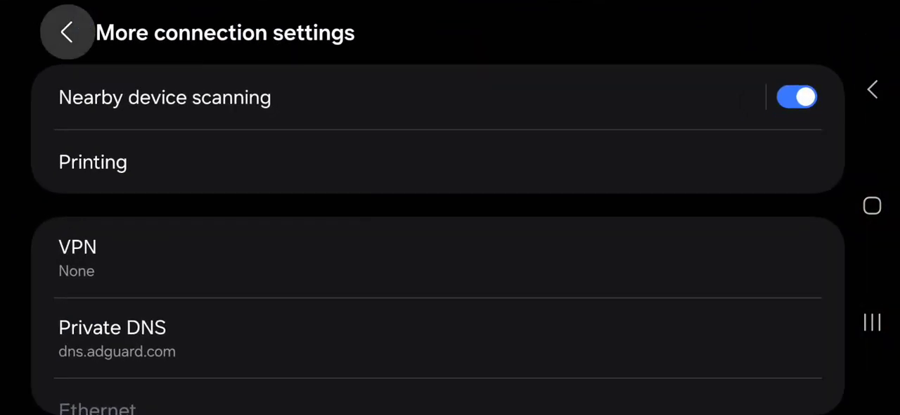
left_click(67, 33)
left_click_drag(674, 205, 674, 365)
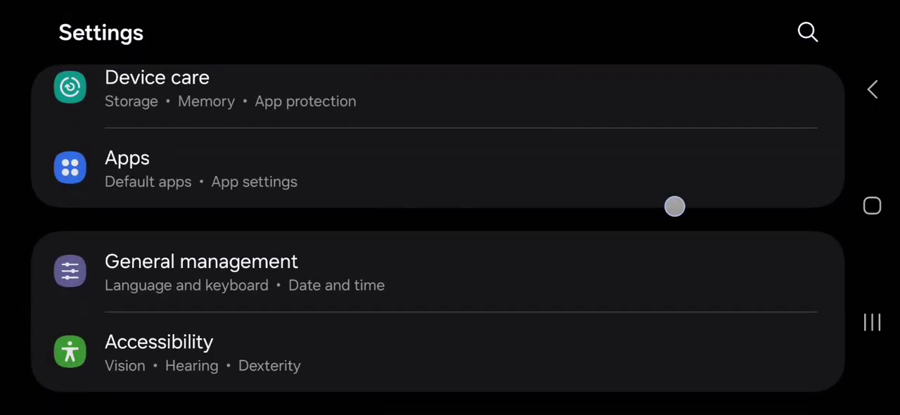
left_click(807, 33)
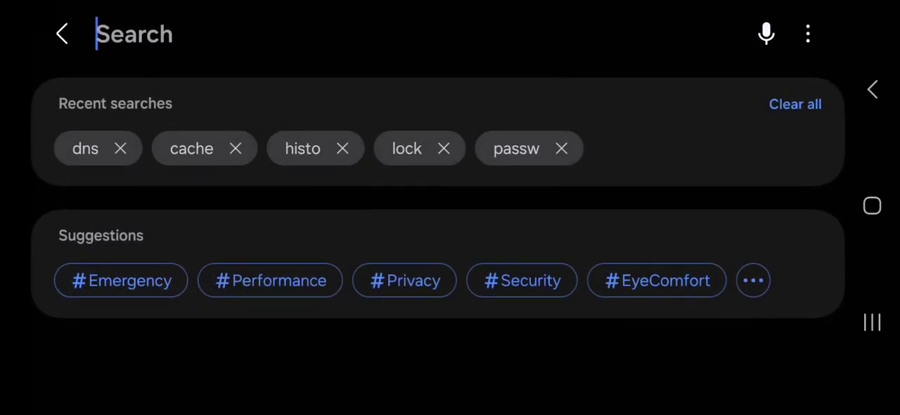
type("dn")
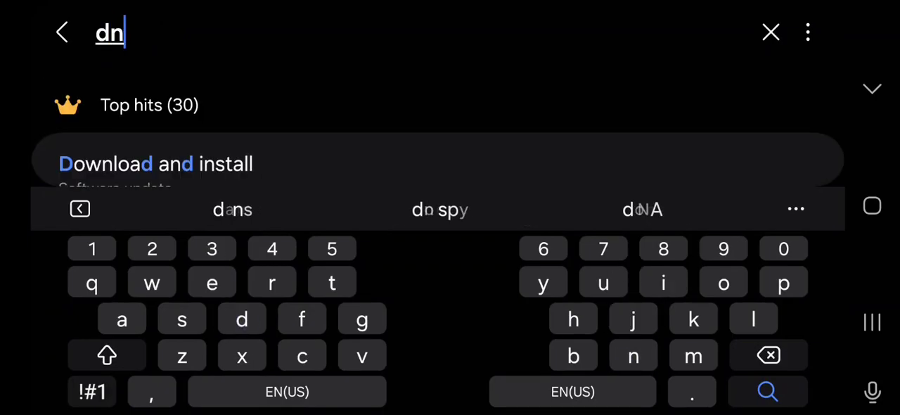
type("s")
left_click(701, 40)
left_click(446, 211)
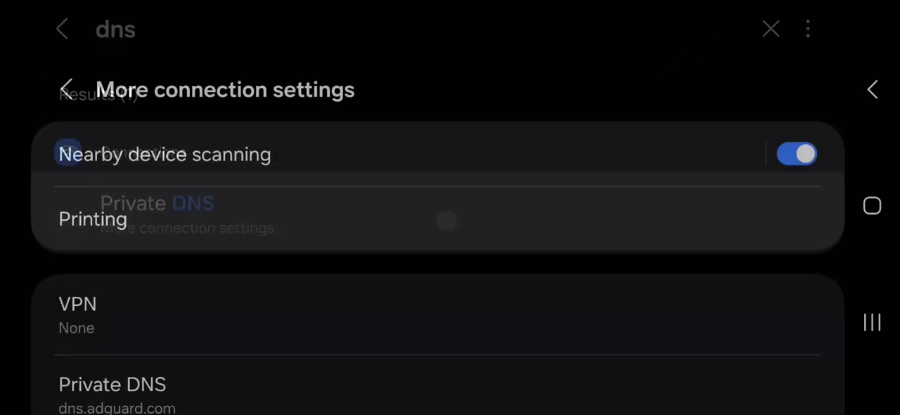
left_click_drag(714, 325, 749, 176)
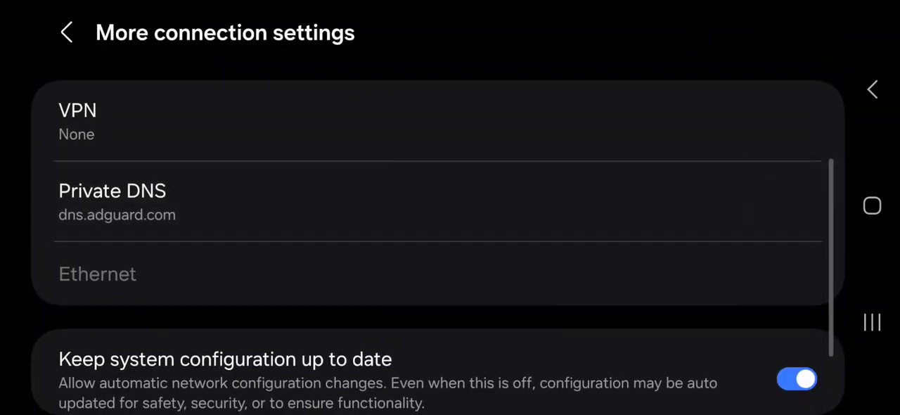
Step: Change Private DNS from dns.adguard.com to Off, save it, and recheck that Off stays selected
left_click(623, 209)
mouse_move(597, 317)
left_mouse_down()
mouse_move(606, 161)
mouse_move(550, 301)
mouse_move(543, 403)
left_mouse_up()
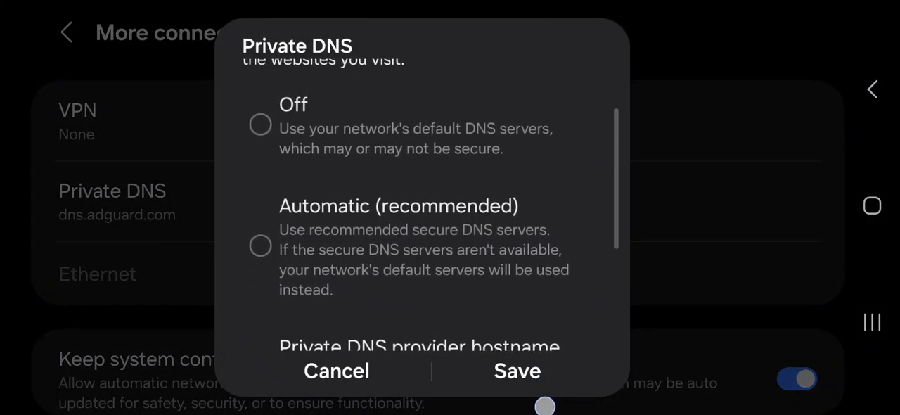
mouse_move(550, 286)
left_mouse_down()
mouse_move(548, 307)
mouse_move(555, 293)
left_mouse_up()
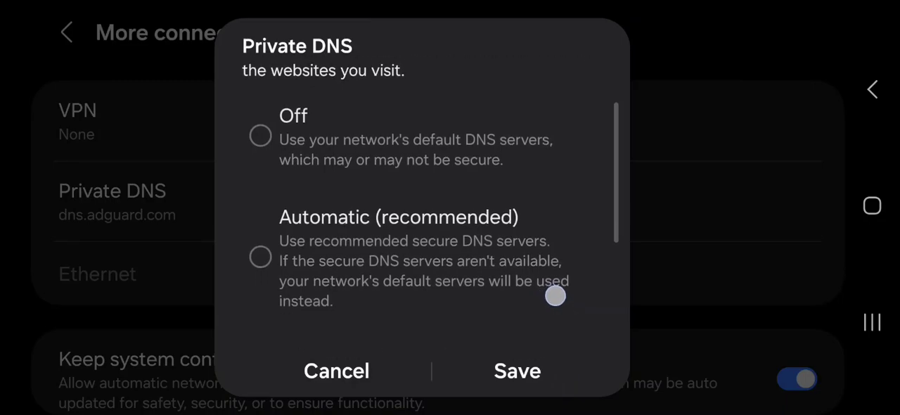
left_click(522, 136)
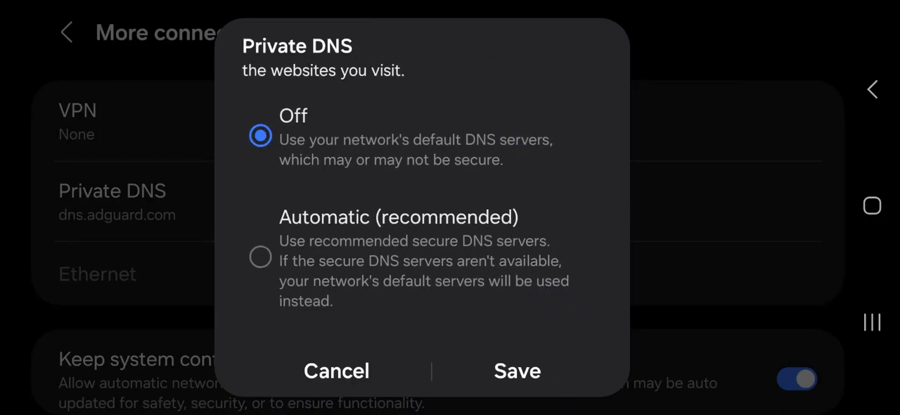
left_click(534, 373)
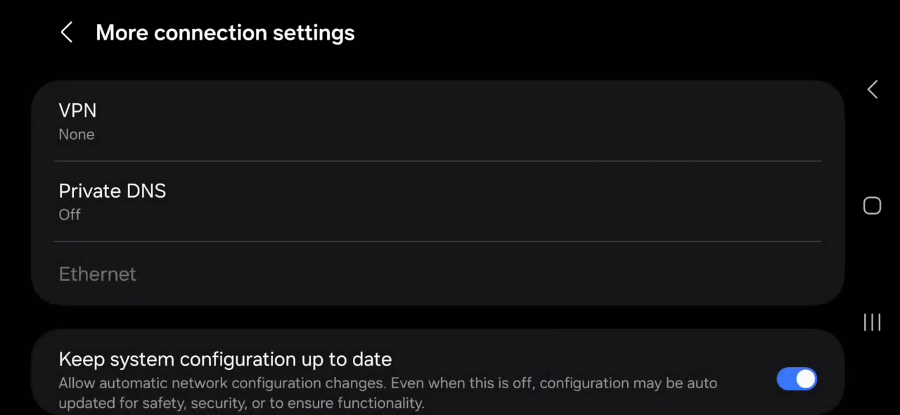
left_click(753, 211)
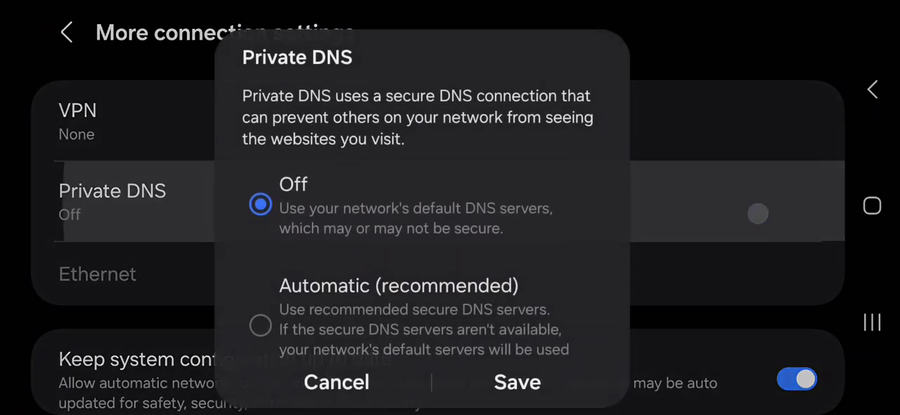
left_click(552, 356)
Step: Return to the Cursed House Multiplayer 2 Play Store page through recent apps
left_click(871, 322)
left_click(617, 250)
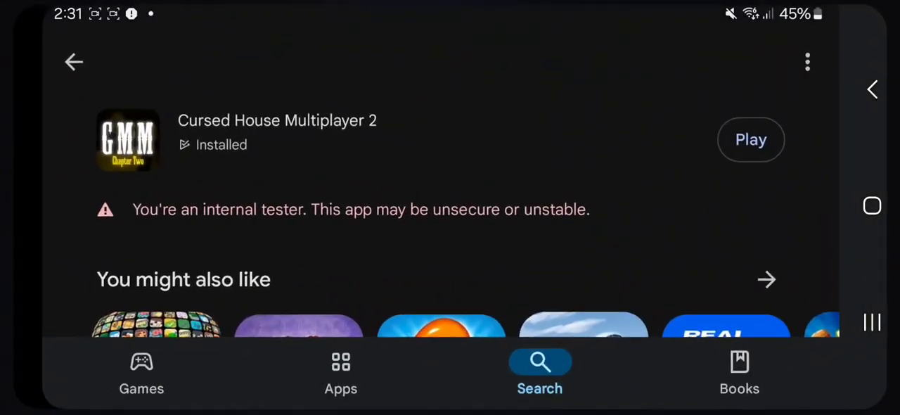